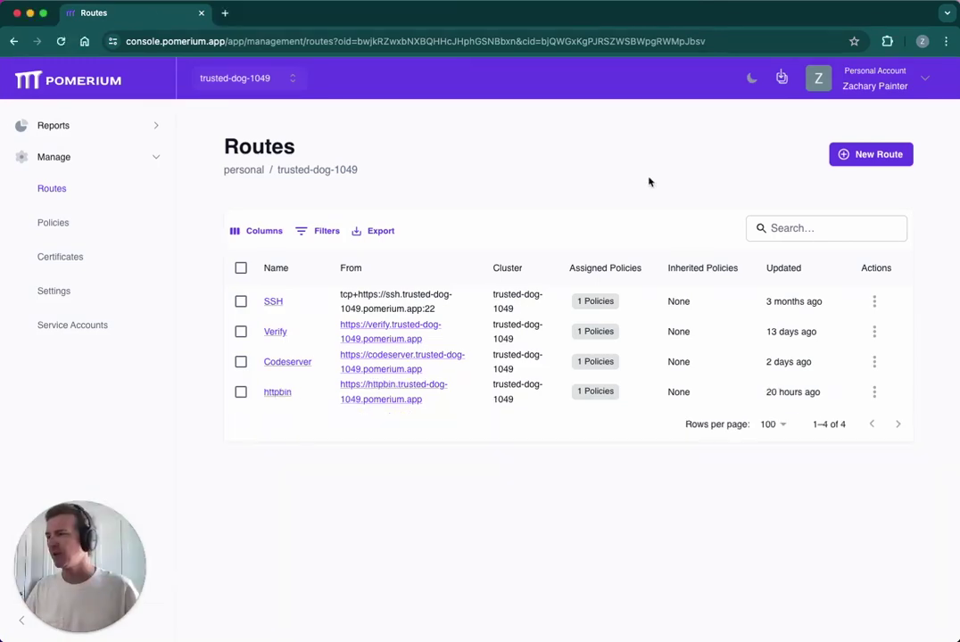
Step: Click New Route on the Pomerium Zero Routes page to start a route
click(867, 161)
click(632, 284)
text(Grfa)
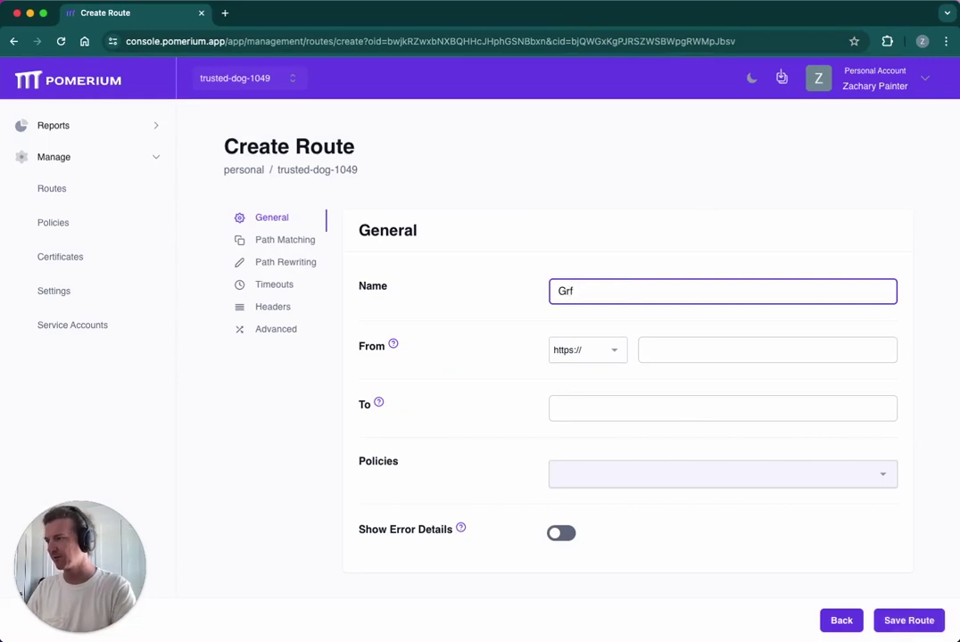
click(598, 355)
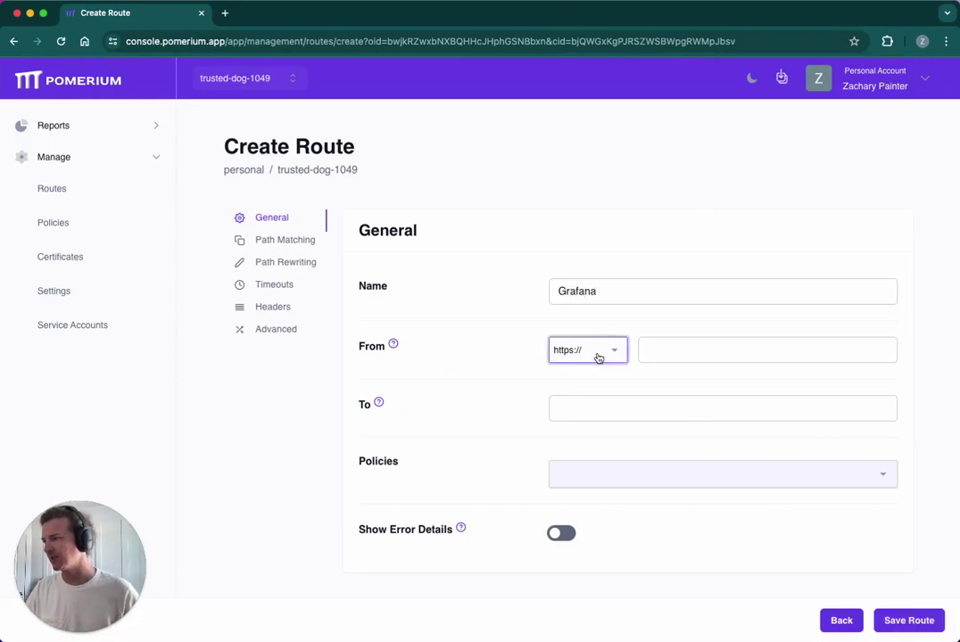
click(580, 382)
click(692, 349)
text(g)
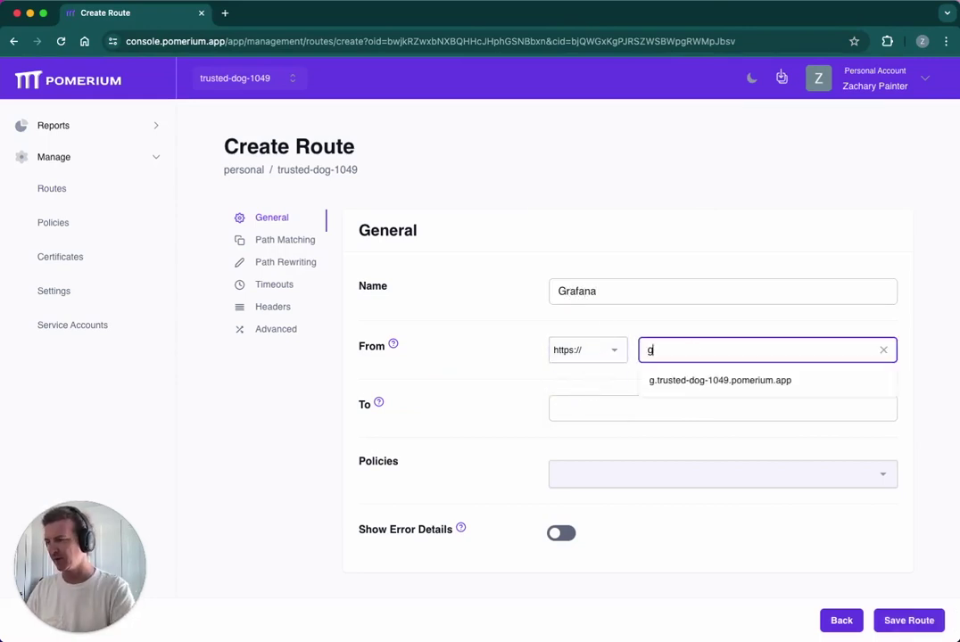
text(rafana)
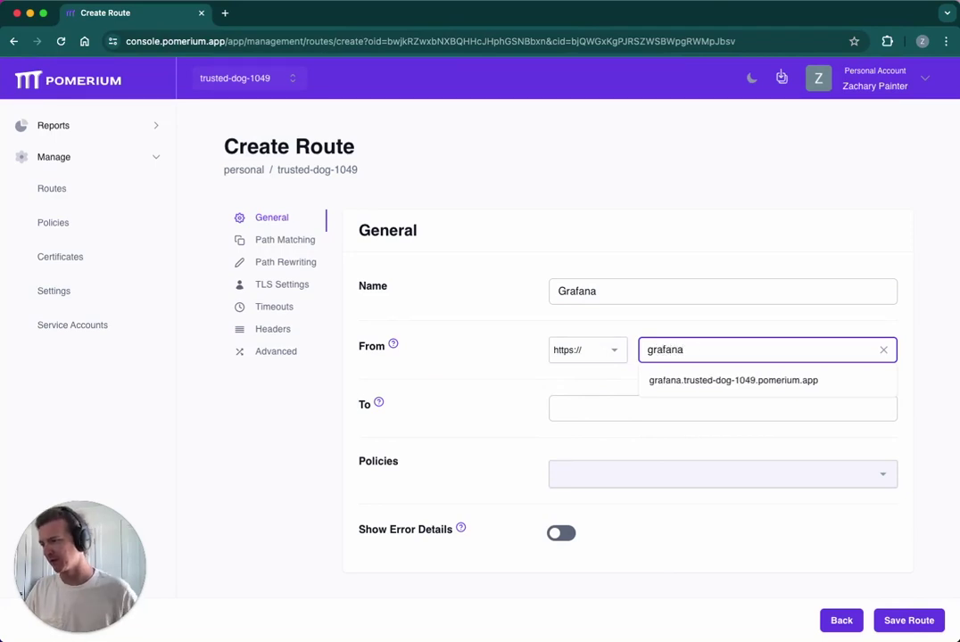
click(718, 382)
click(678, 413)
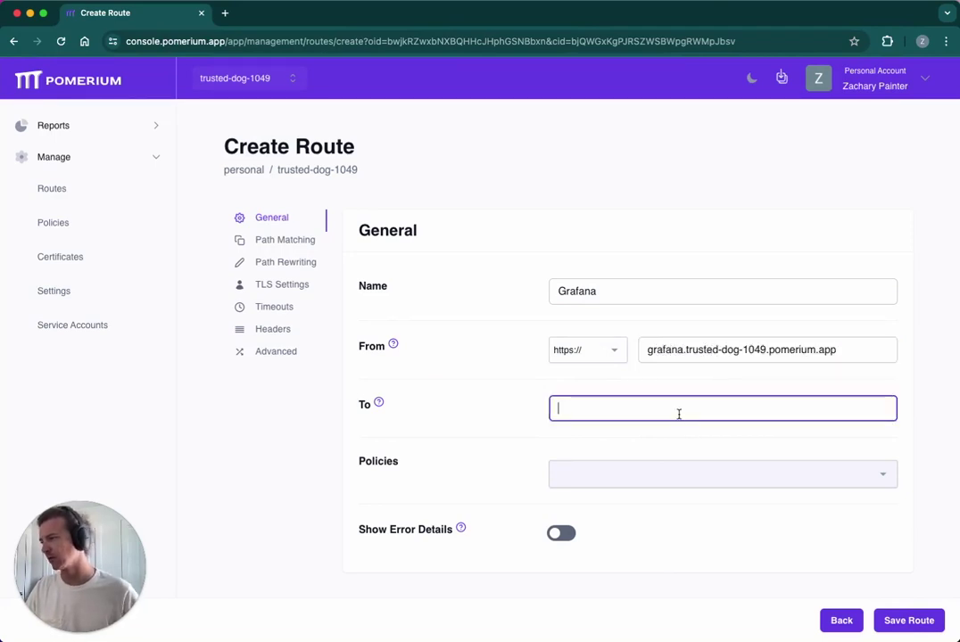
text(http://grafana)
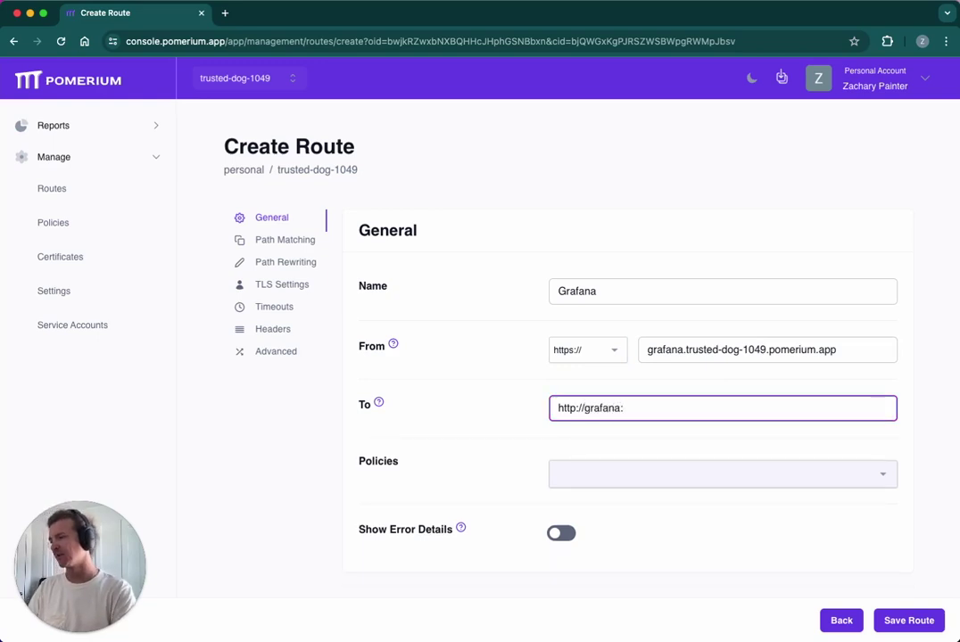
text(:3000)
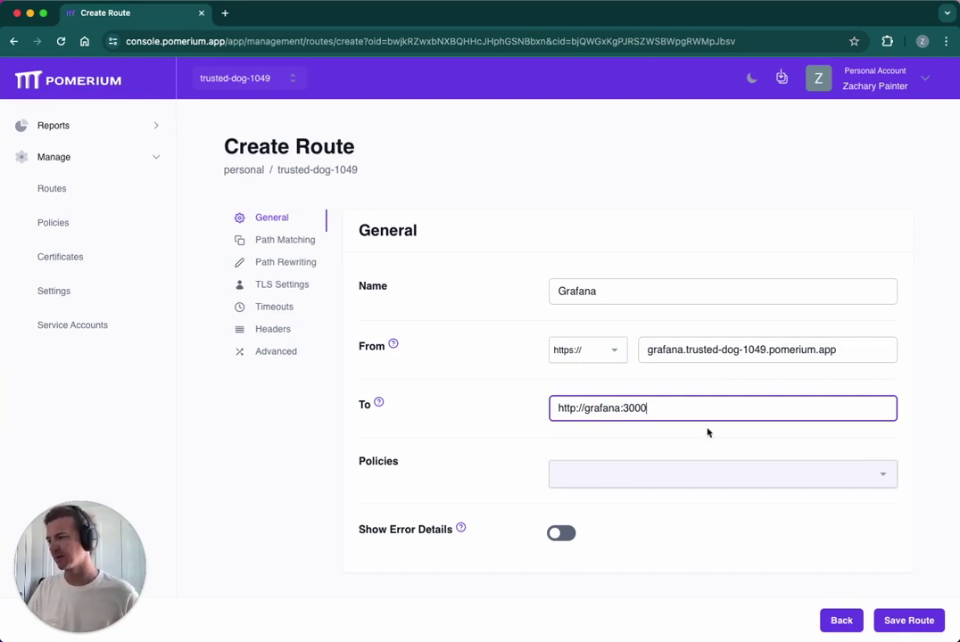
Step: Allow Any Authenticated User on the route and go to its Headers settings
click(750, 480)
click(718, 507)
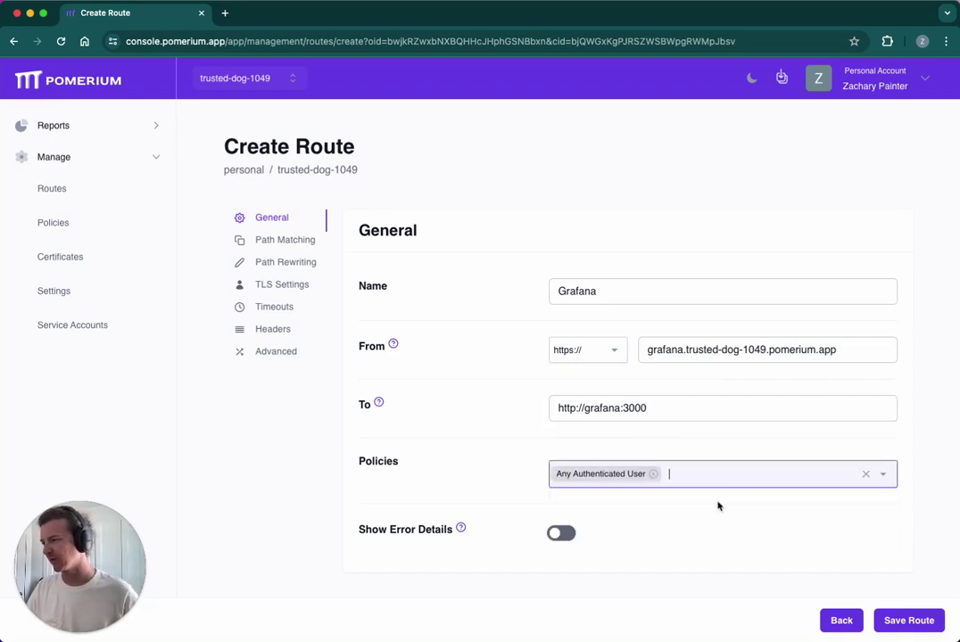
click(282, 331)
click(610, 412)
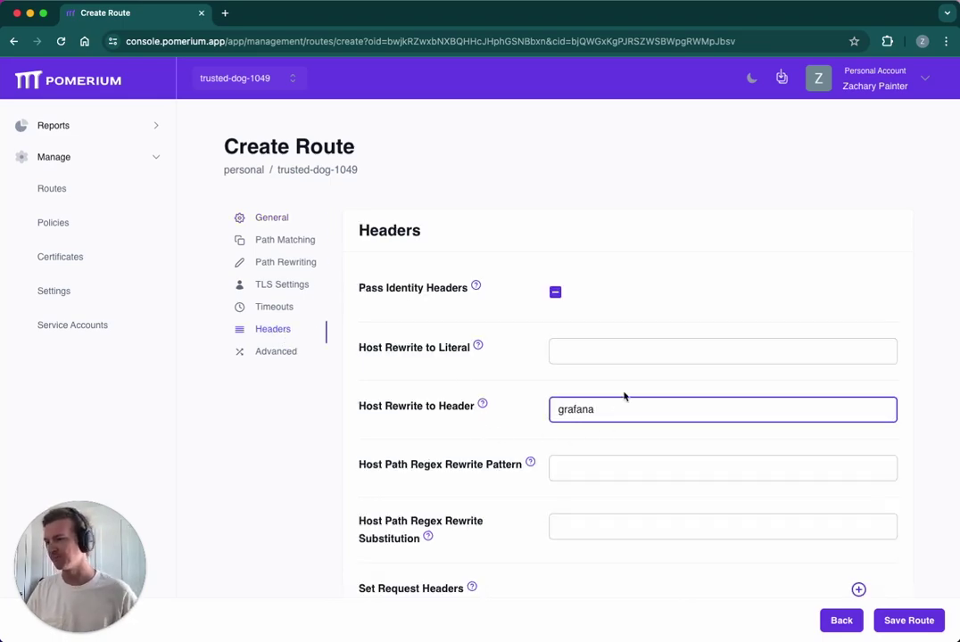
Step: Save the Grafana route and apply the pending changeset
click(895, 620)
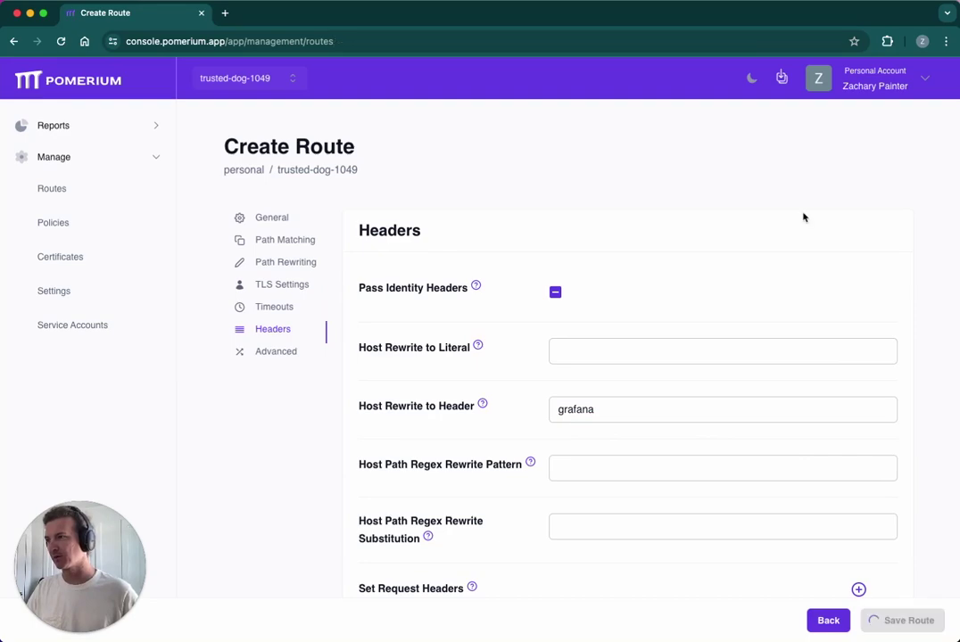
click(776, 80)
click(748, 171)
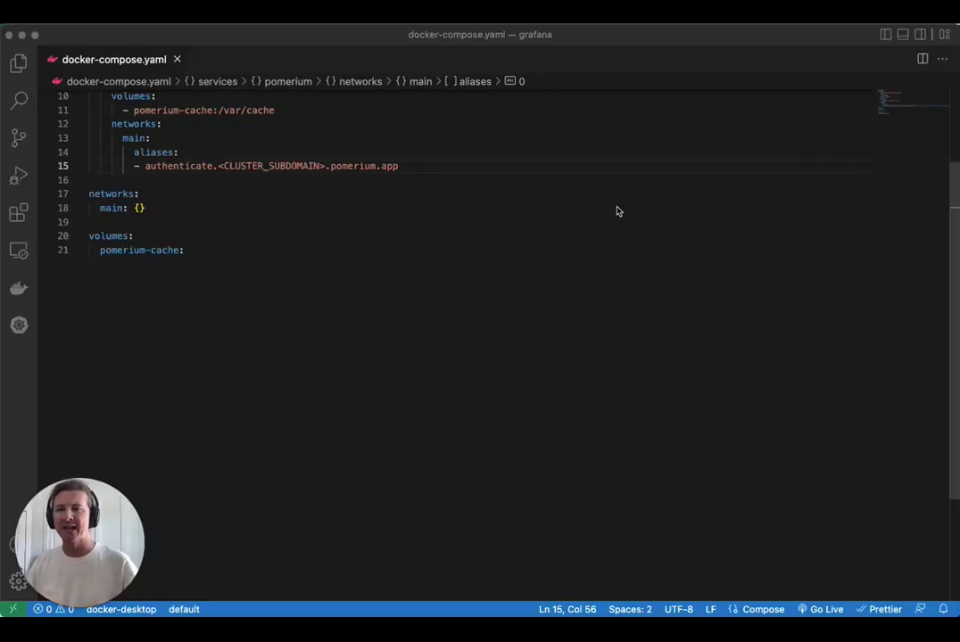
Step: Paste the grafana service block on a new unindented line after the pomerium aliases
scroll(616, 210, up, 5)
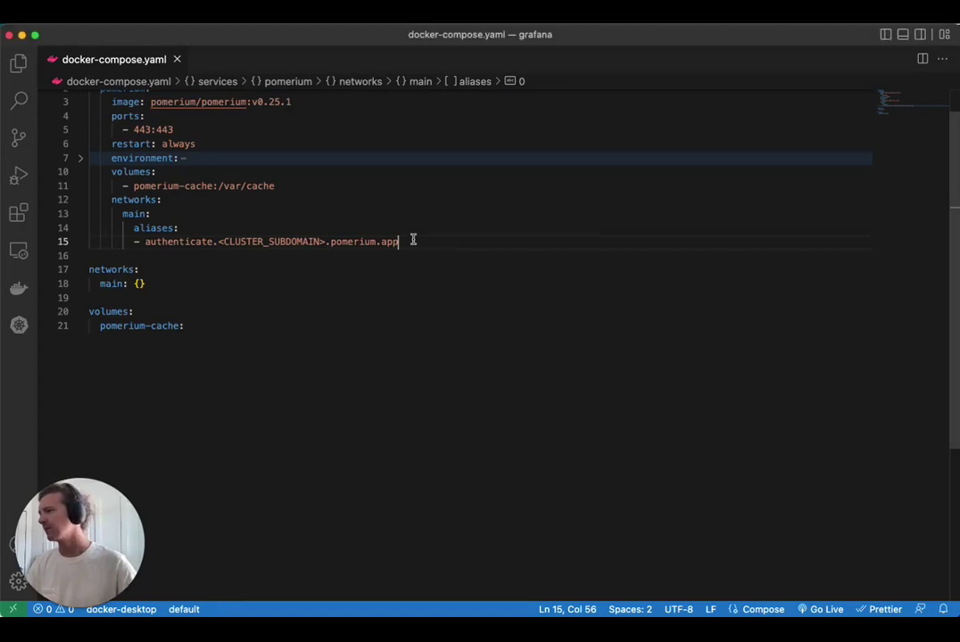
key(Return)
key(BackSpace)
key(BackSpace)
key(BackSpace)
key(BackSpace)
key(Return)
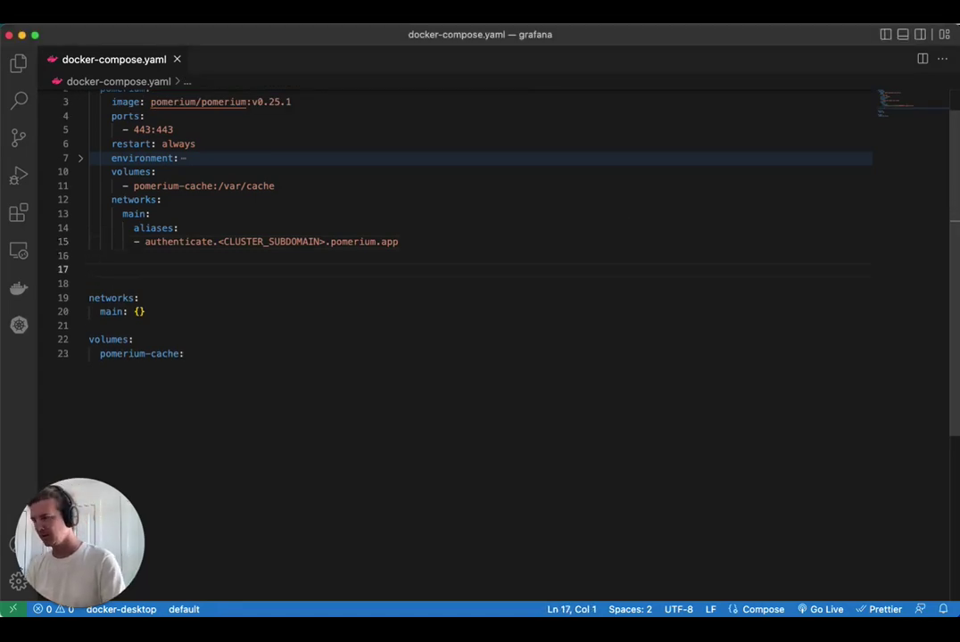
text(grafana:     image: grafana/grafana:latest     ports:       - 3000:3000     networks:       main: {}     environment:       - GF_AUTH_SIGNOUT_REDIRECT_URL=https://grafana.<CLUSTER_SUBDOMAIN>.pomerium.app/.pomerium/sign_out       - GF_AUTH_JWT_ENABLED=true       - GF_AUTH_JWT_HEADER_NAME=X-Pomerium-Jwt-Assertion       - GF_AUTH_JWT_EMAIL_CLAIM=email       - GF_AUTH_JWT_USERNAME_CLAIM=sub       - GF_AUTH_JWT_JWK_SET_URL=https://authenticate.<CLUSTER_SUBDOMAIN>.pomerium.app/.well-known/pomerium/jwks.json       - GF_AUTH_JWT_CACHE_TTL=60m       - GF_AUTH_JWT_AUTO_SIGN_UP=true     volumes:       - ./grafana-storage:/var/lib/grafana)
Step: Review the grafana image, 3000:3000 port mapping and environment settings on lines 24–31
scroll(535, 248, down, 3)
drag(236, 221, 279, 223)
click(304, 221)
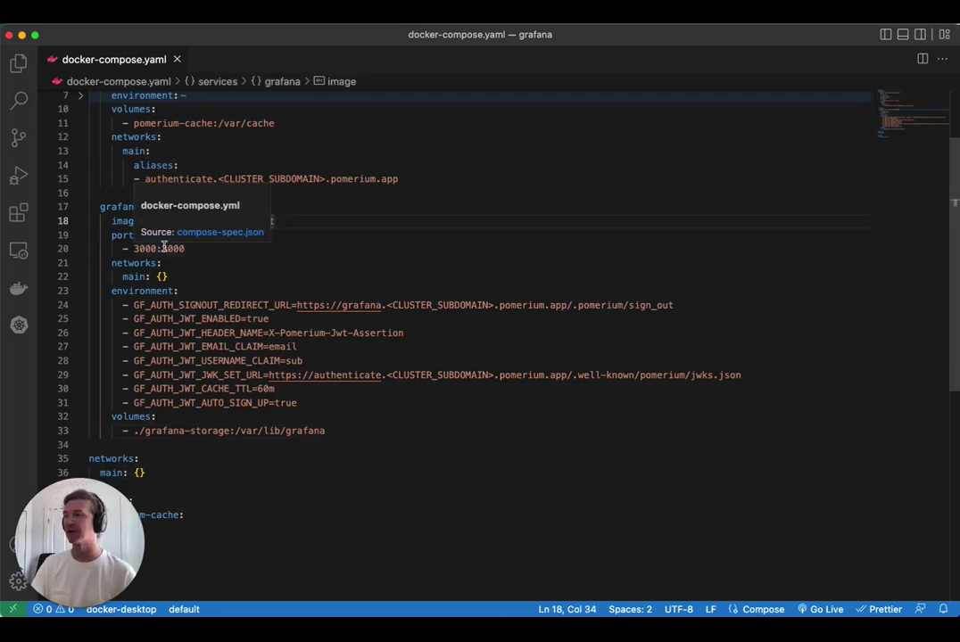
click(202, 249)
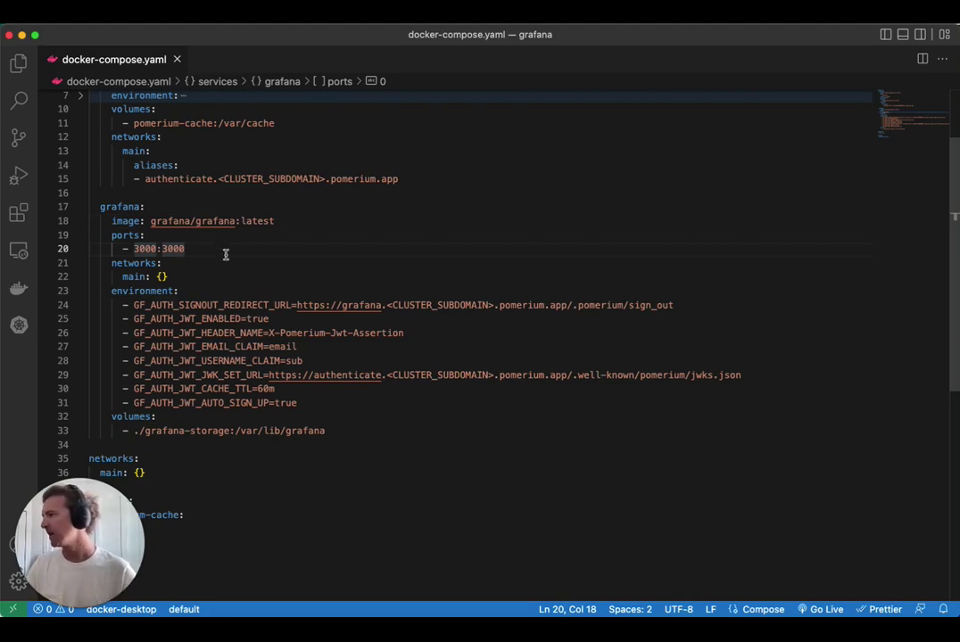
scroll(226, 255, down, 3)
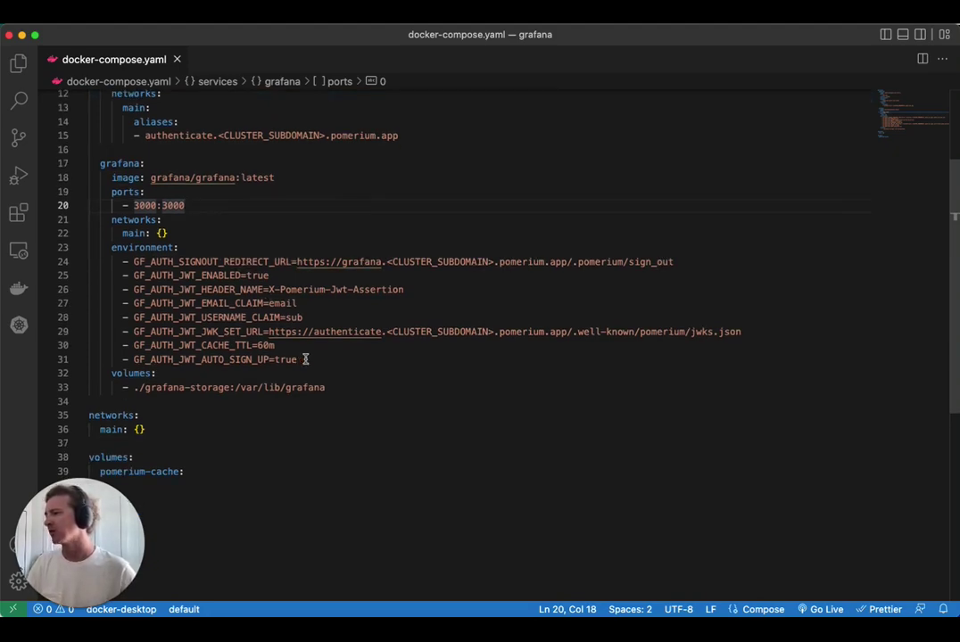
drag(306, 359, 69, 265)
click(457, 266)
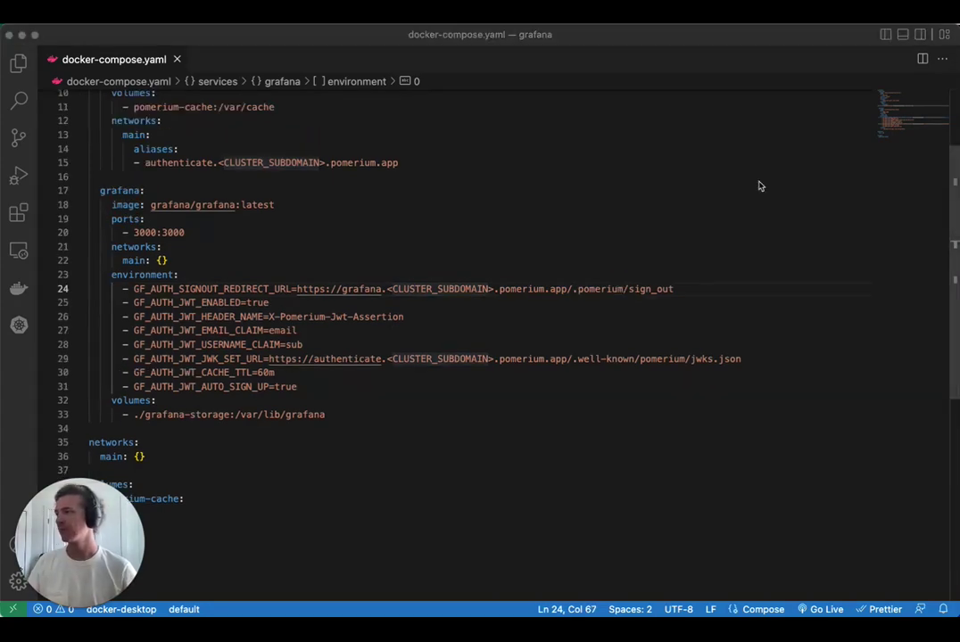
click(252, 286)
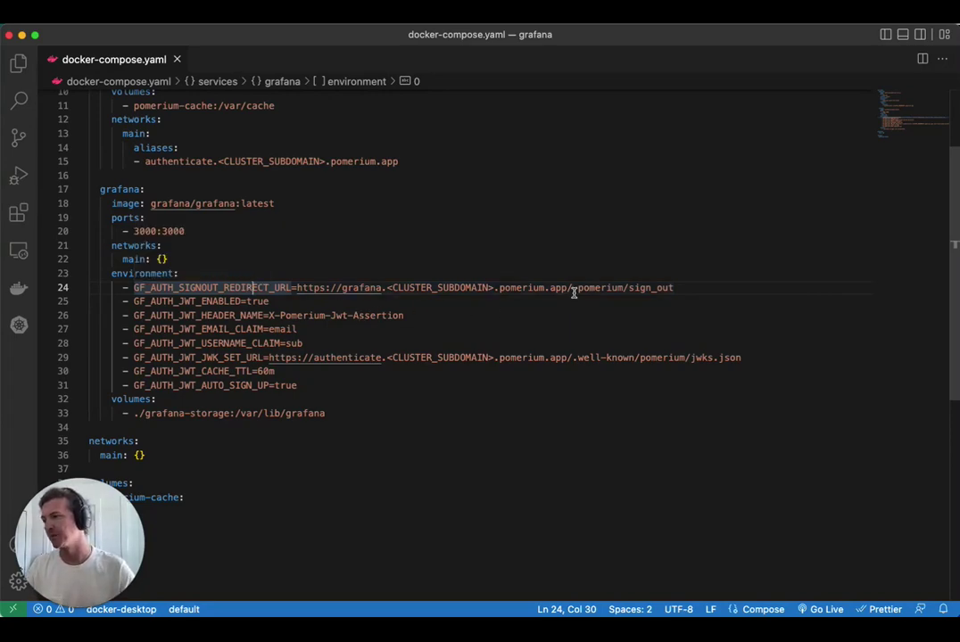
drag(574, 293, 677, 287)
click(677, 287)
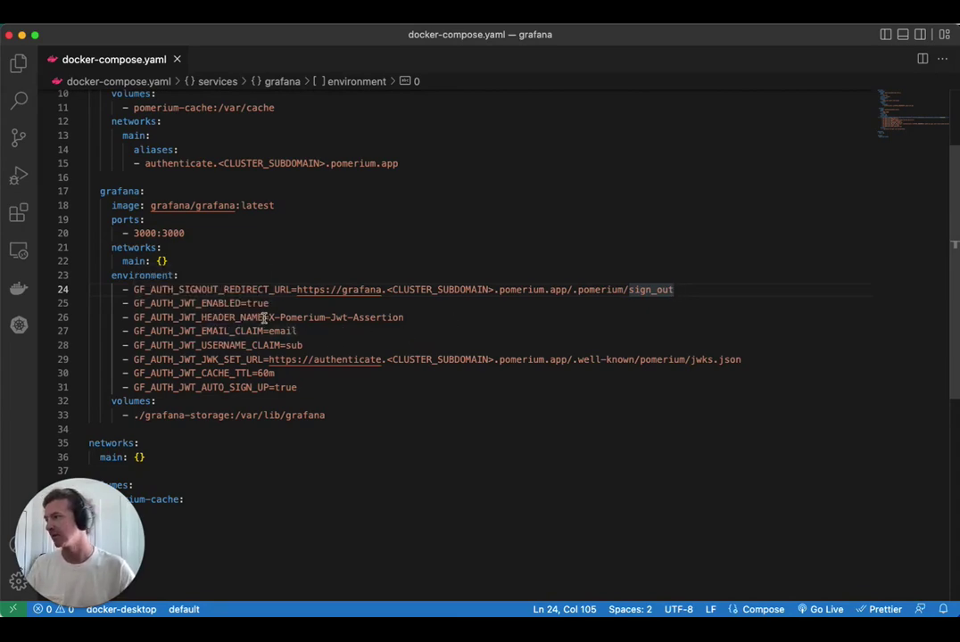
drag(270, 317, 433, 319)
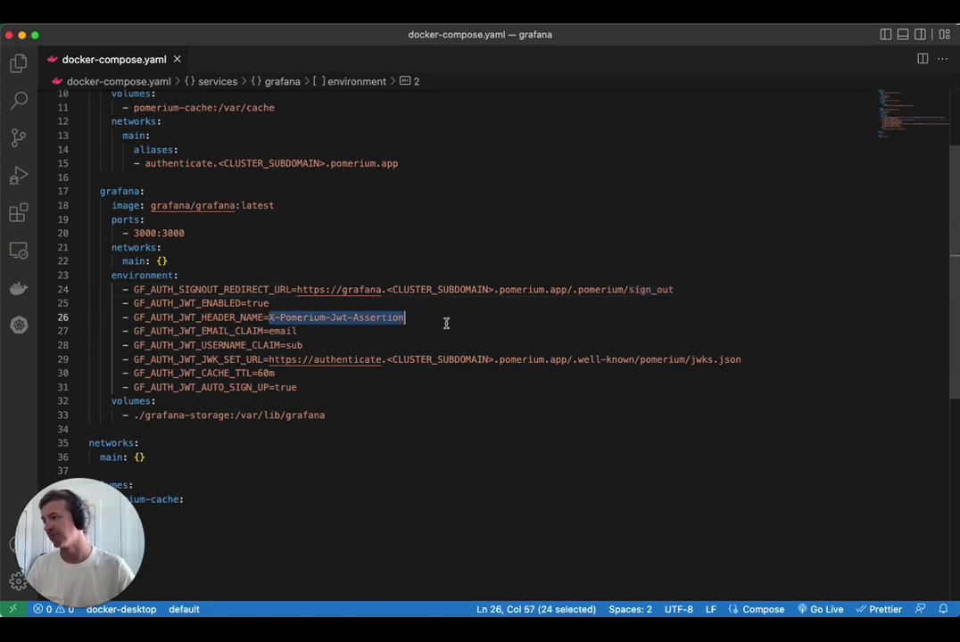
click(450, 319)
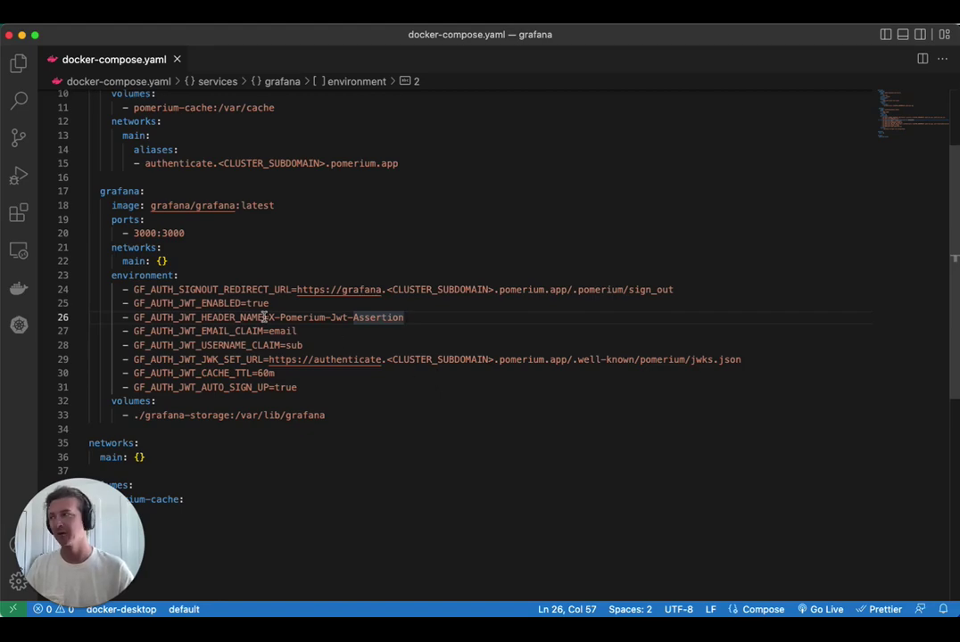
drag(387, 289, 489, 289)
scroll(737, 143, up, 2)
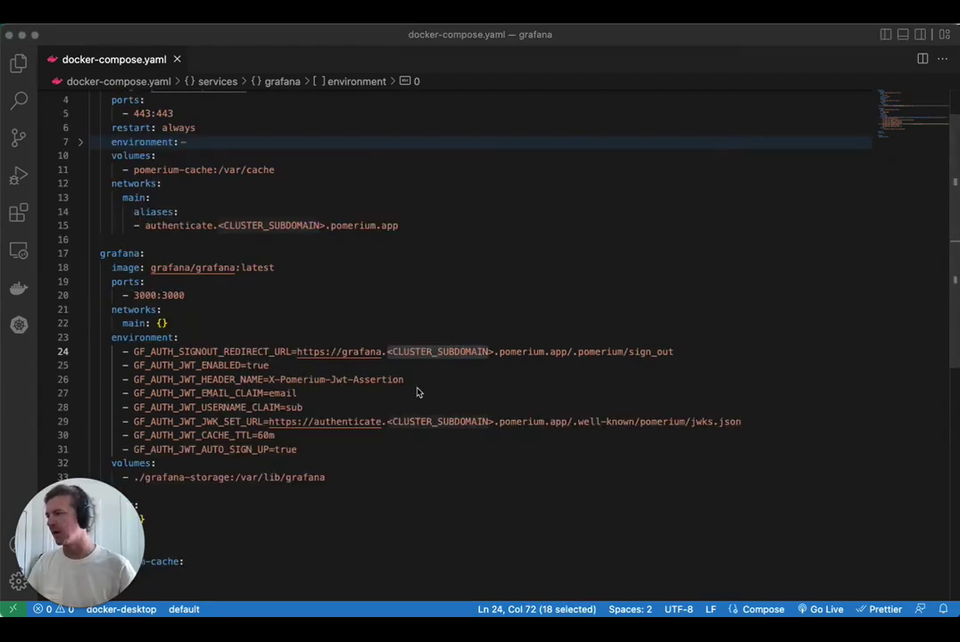
Step: Replace <CLUSTER_SUBDOMAIN> on lines 24 and 29 with trusted-dog-1049 using multi-cursor selection
click(407, 355)
drag(385, 353, 494, 353)
key(super+d)
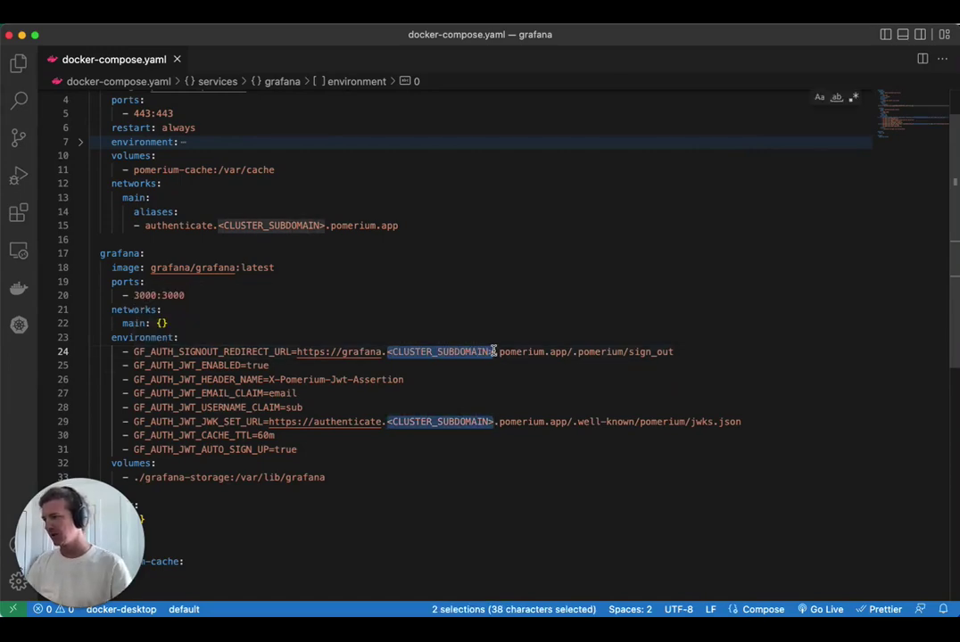
key(BackSpace)
text(trusted-dog-1049)
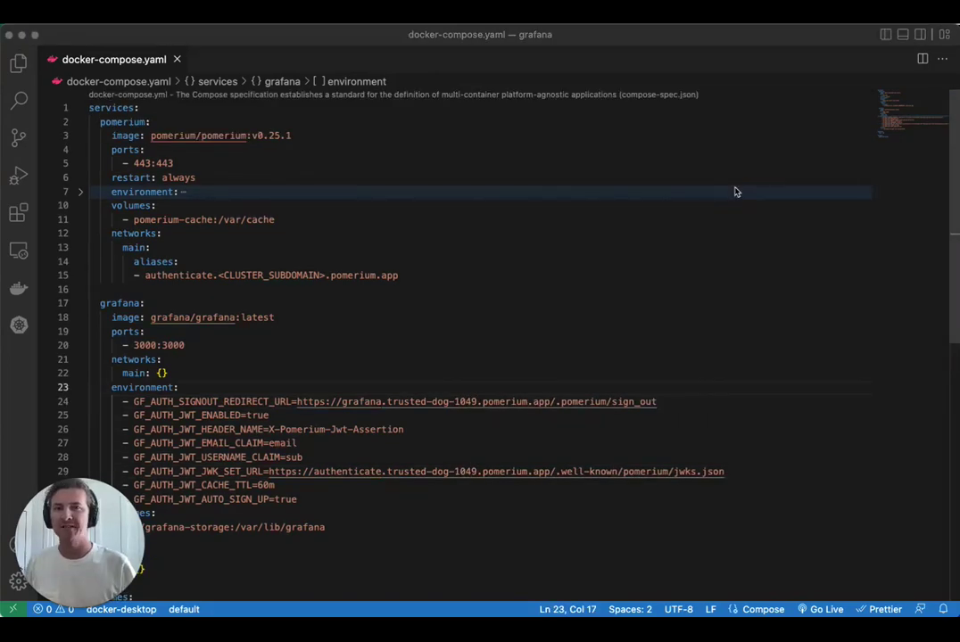
Step: Replace the authenticate alias placeholder on line 15 with trusted-dog-1049
click(678, 206)
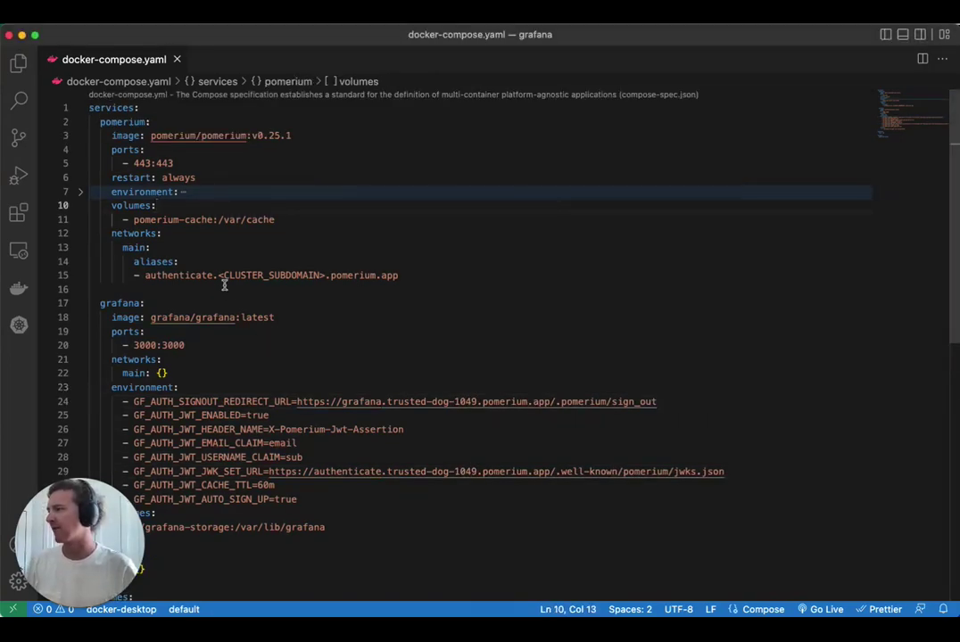
drag(219, 275, 355, 275)
click(364, 274)
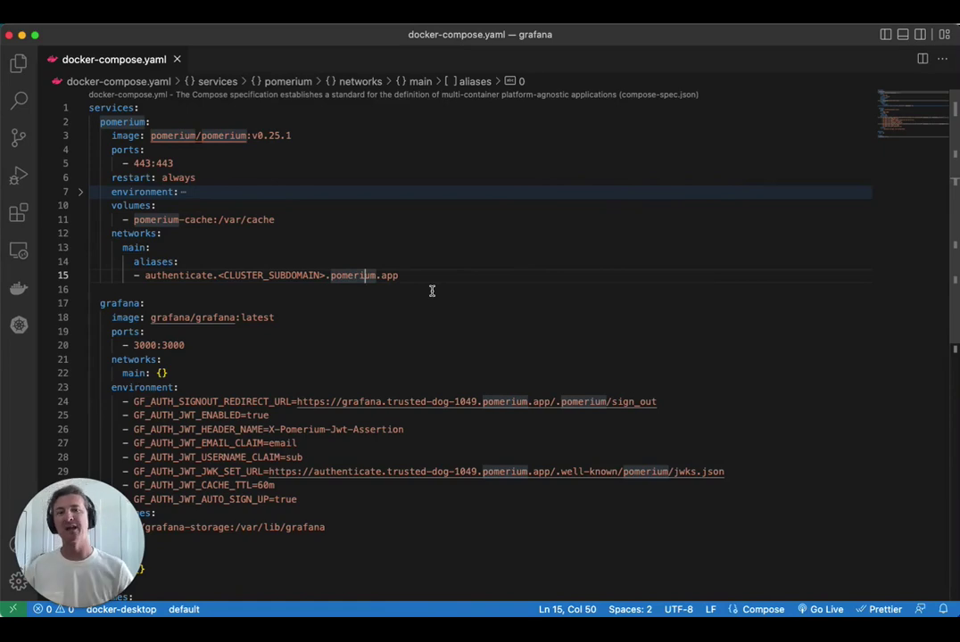
drag(314, 471, 726, 471)
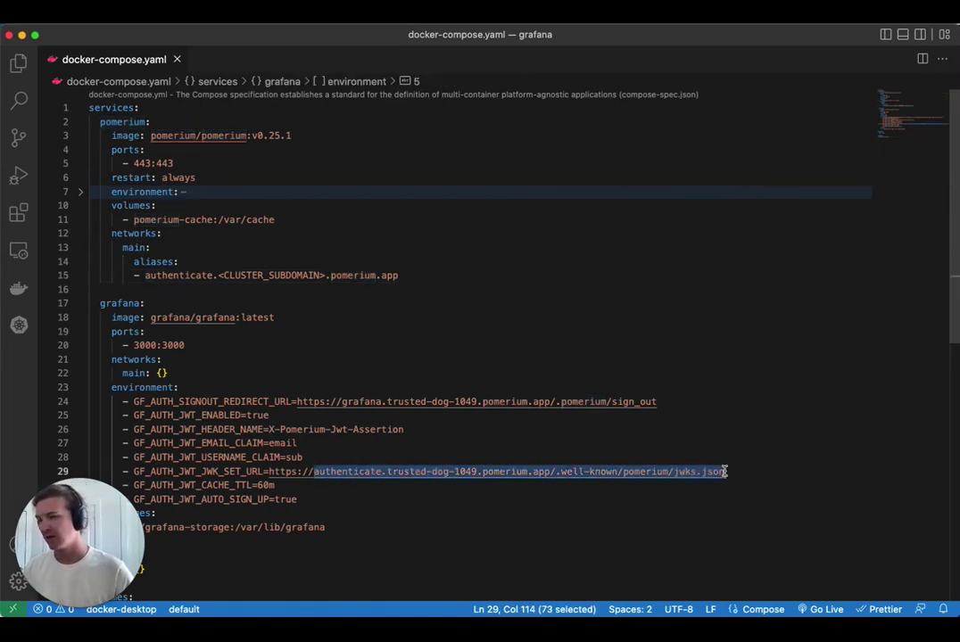
click(580, 427)
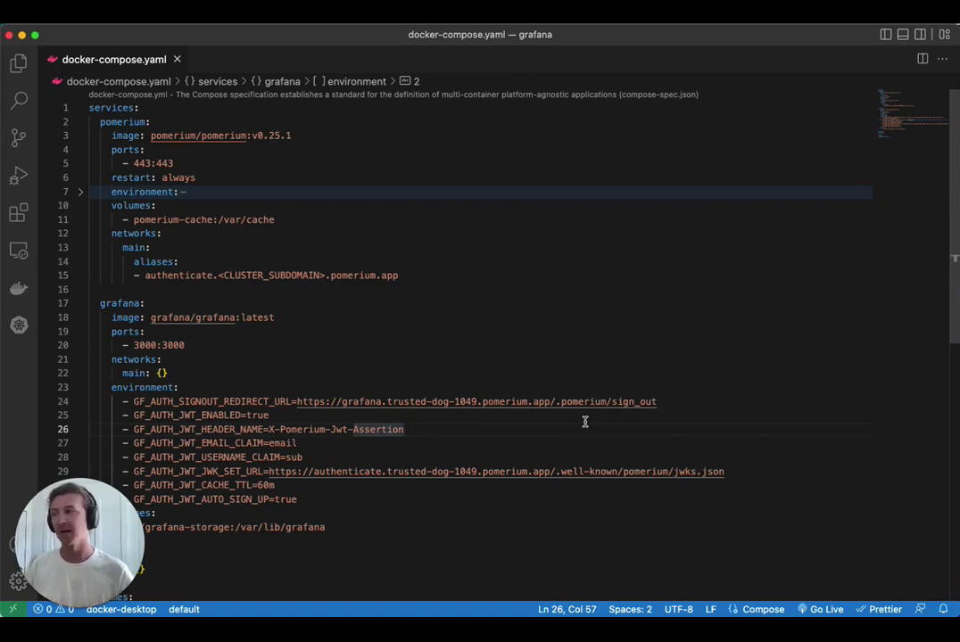
drag(220, 275, 323, 276)
text(trust)
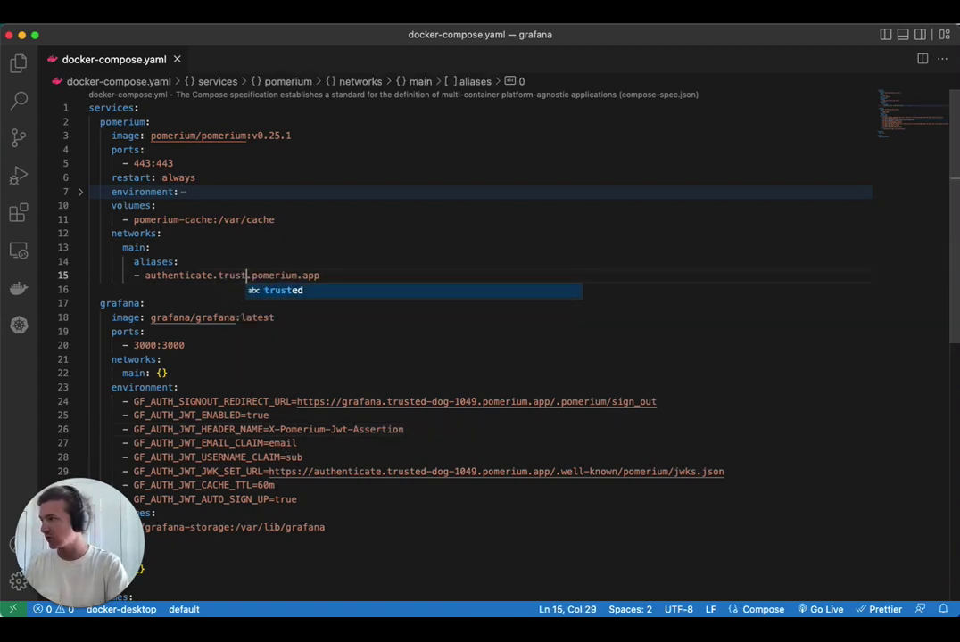
text(ed-dog-1049)
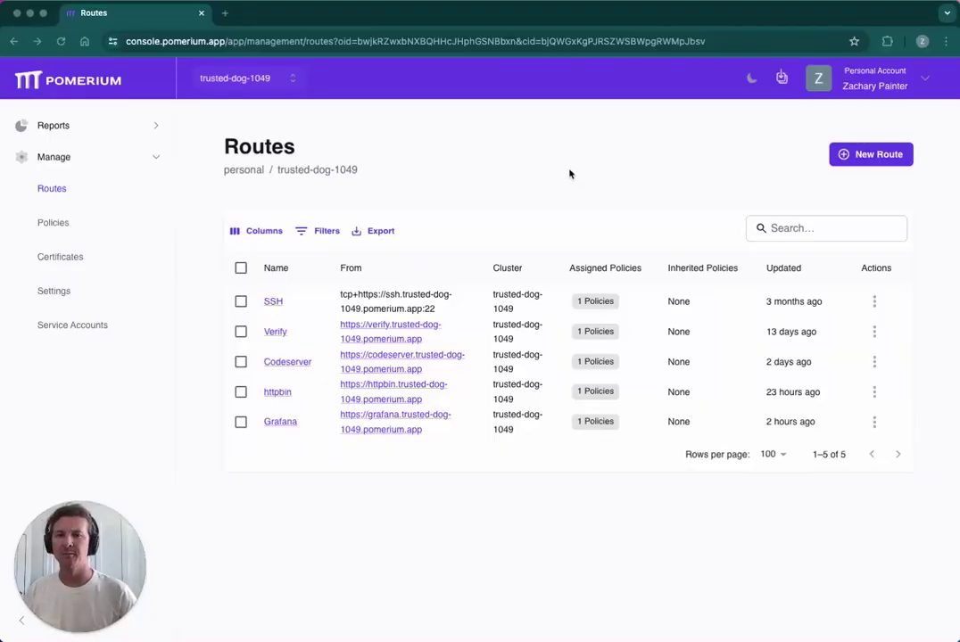
Step: Back in Chrome, open grafana.trusted-dog-1049.pomerium.app from the Grafana route's From link
click(571, 174)
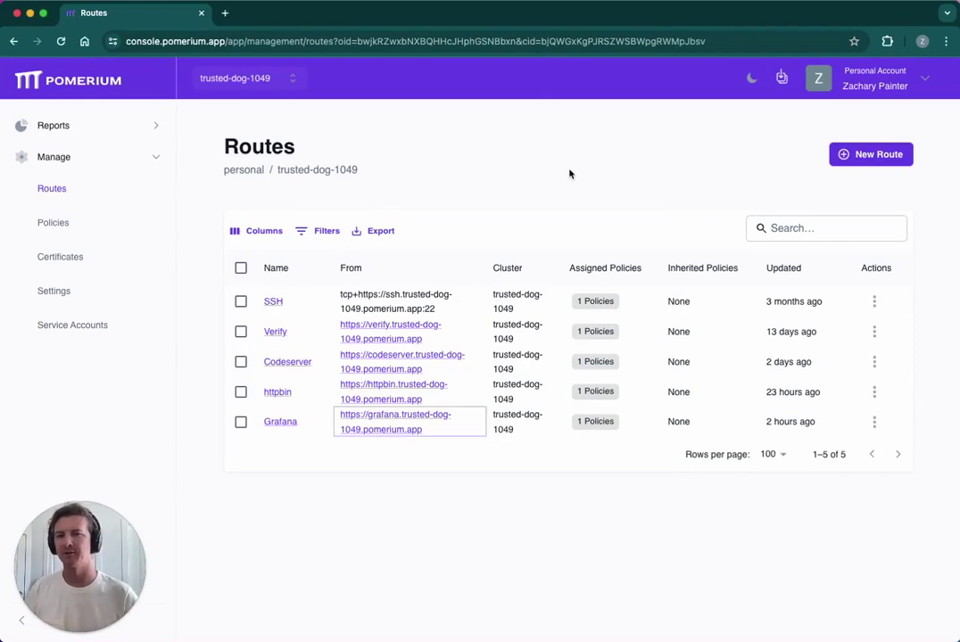
click(382, 427)
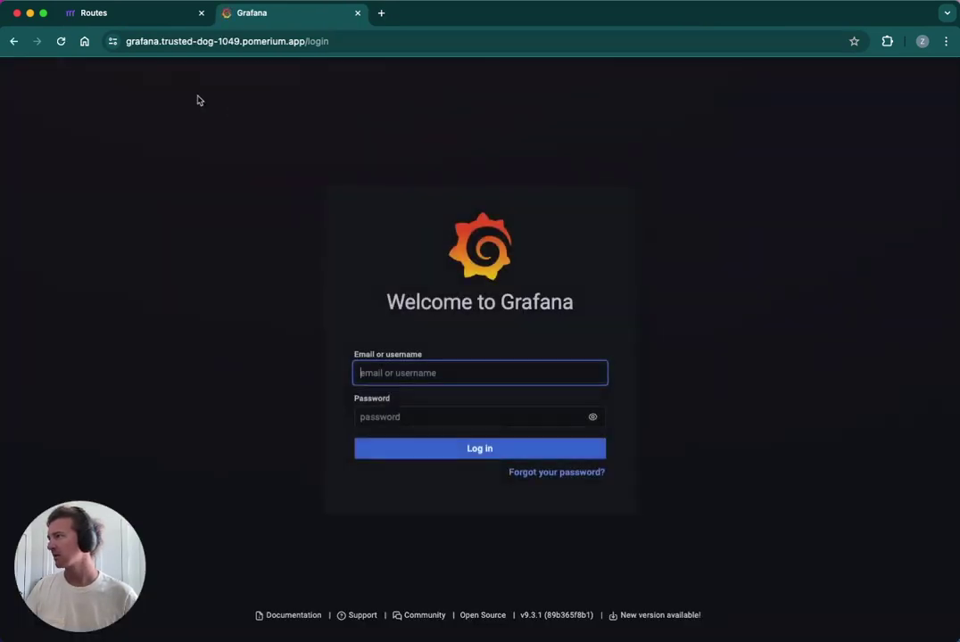
Step: Log in to Grafana with the default admin username and password
drag(129, 41, 303, 43)
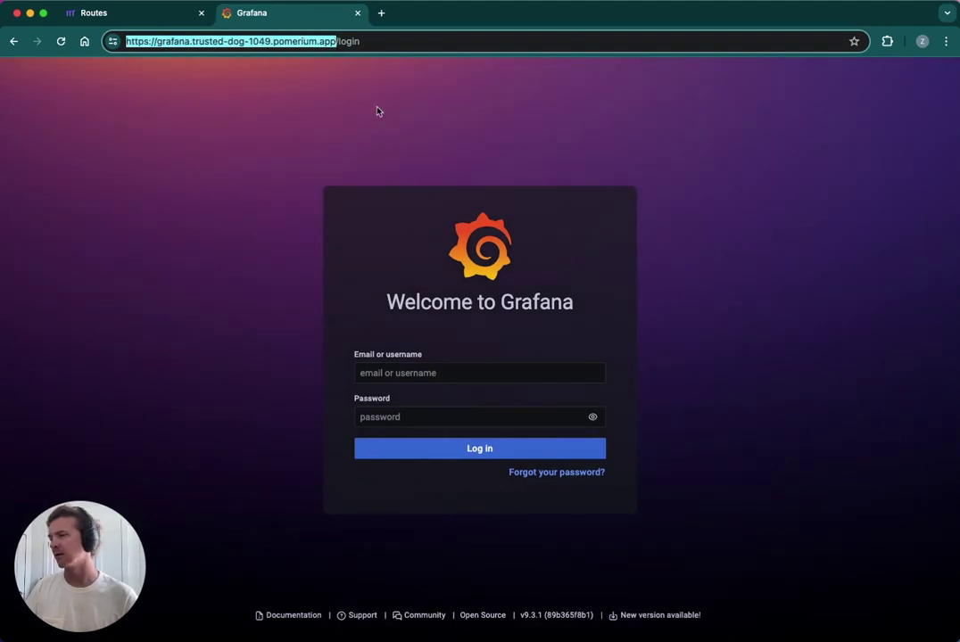
click(437, 374)
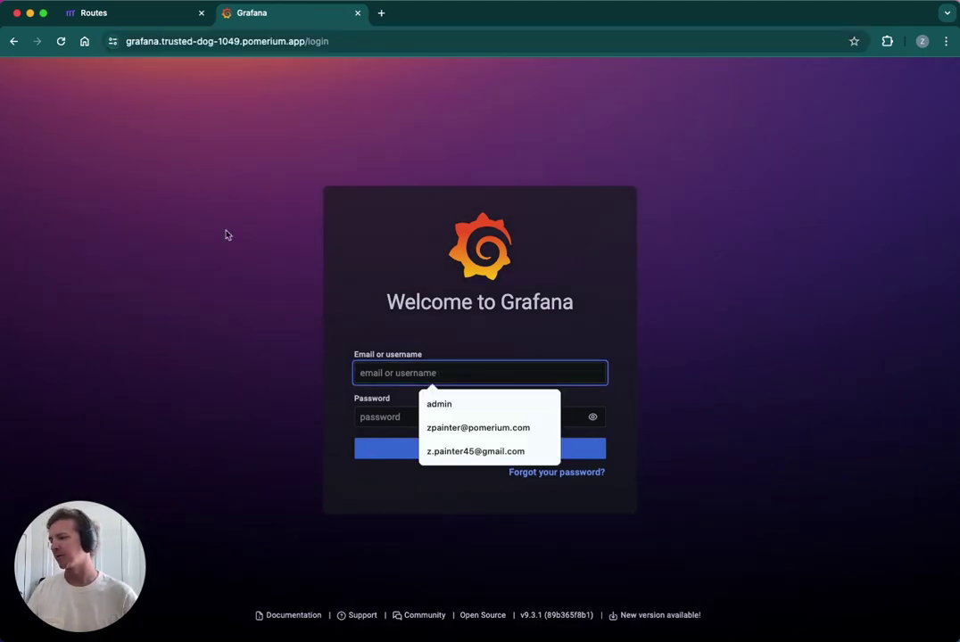
text(admin)
key(Tab)
text(admin)
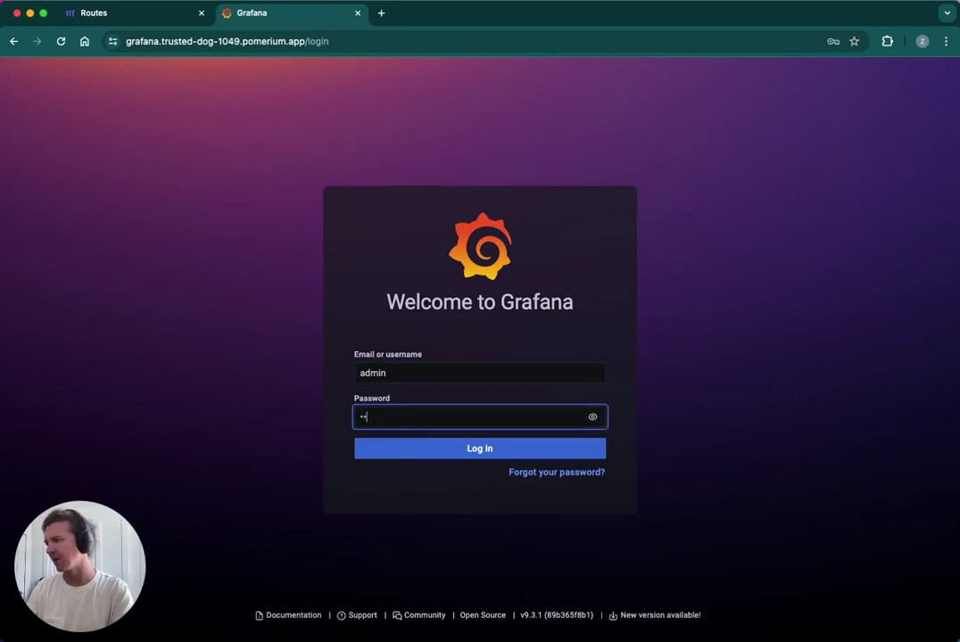
click(414, 449)
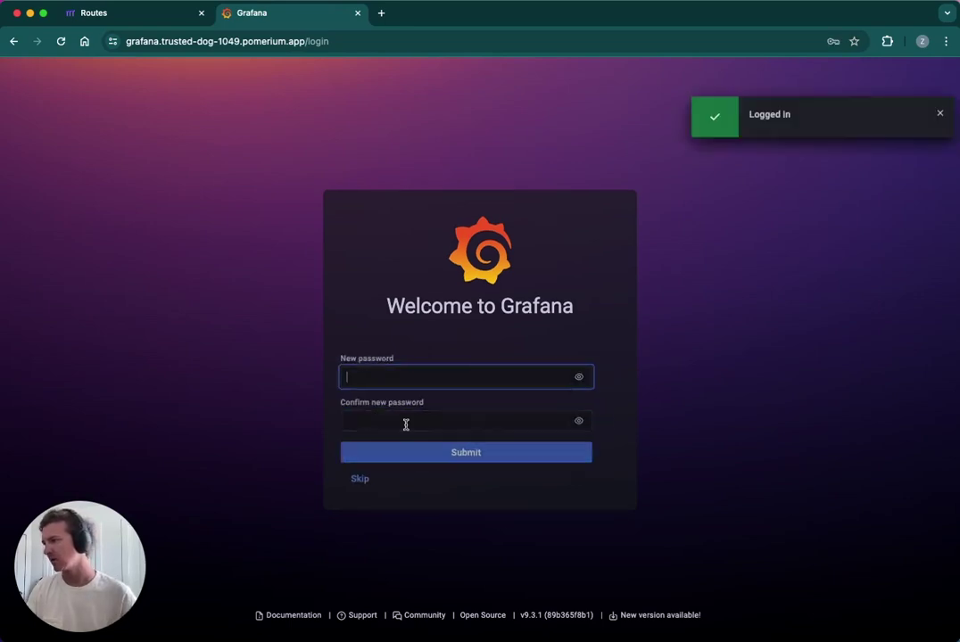
Step: Enter and confirm a new admin password, then submit it
click(488, 248)
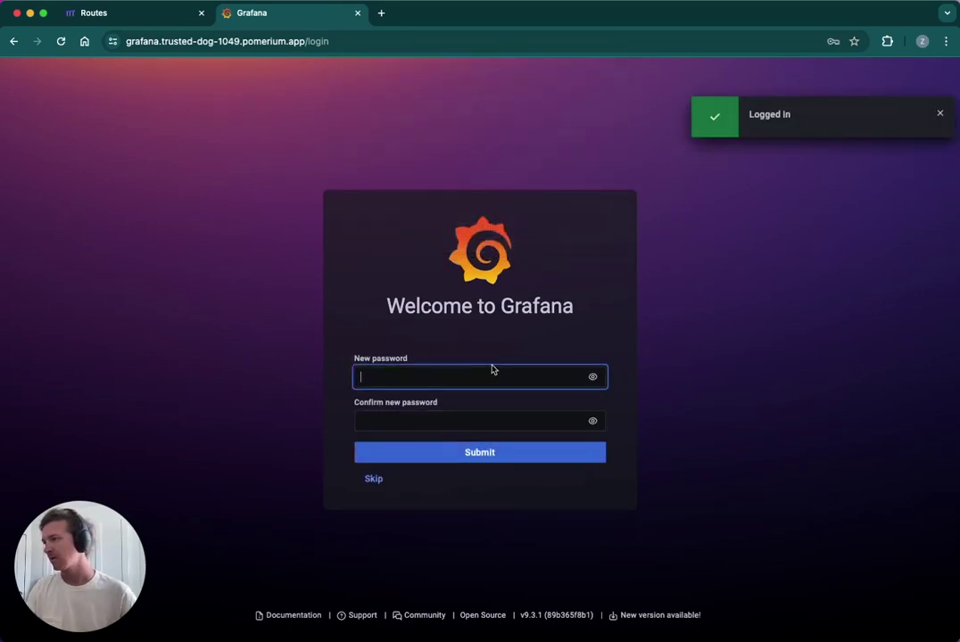
text(••••••••)
key(Tab)
key(Tab)
text(••••••••)
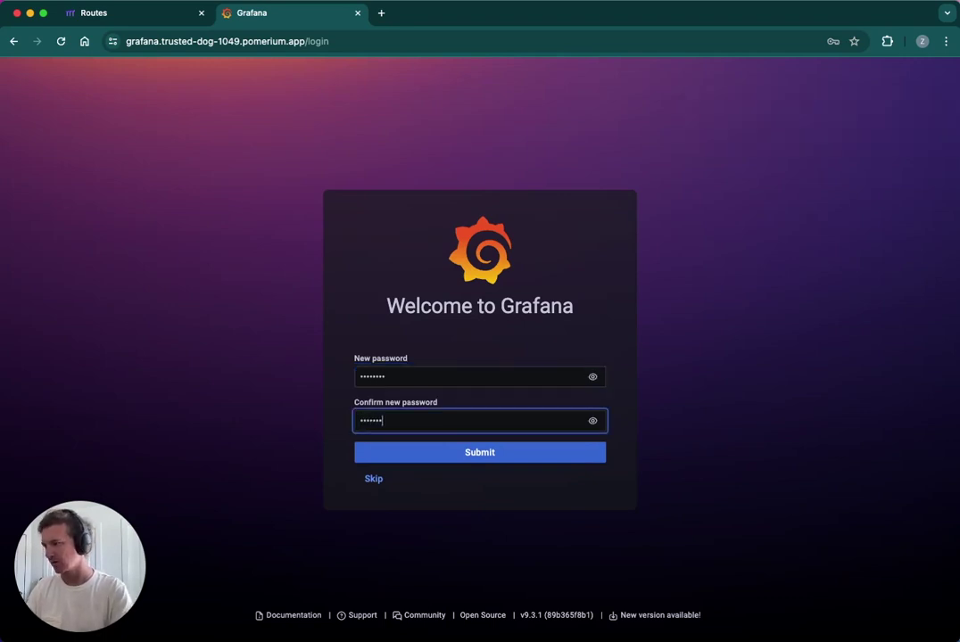
click(505, 453)
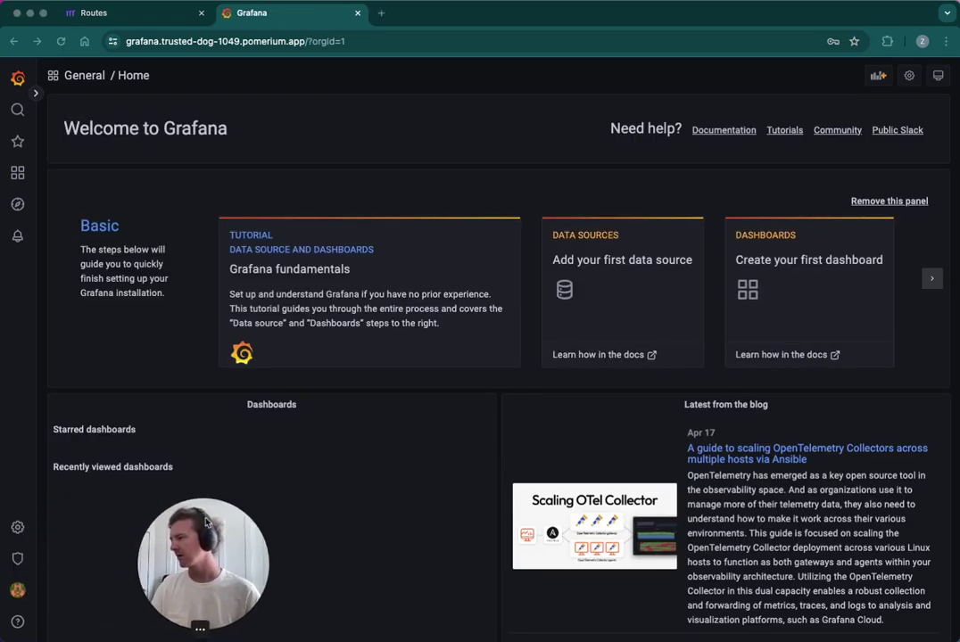
Step: Check Server admin > Users and Configuration > Users, both showing only admin in Main Org
mouse_move(19, 564)
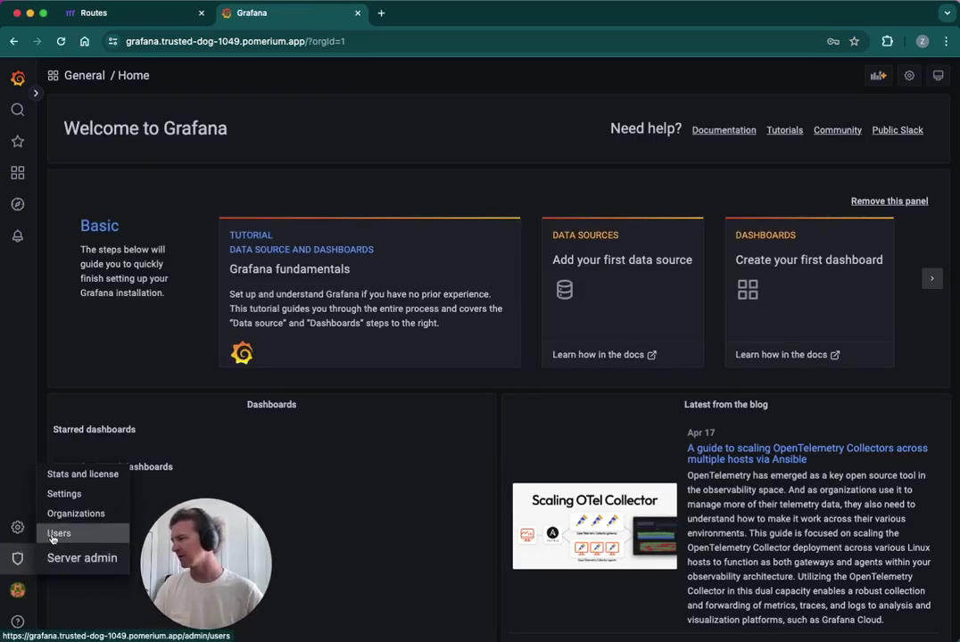
click(55, 533)
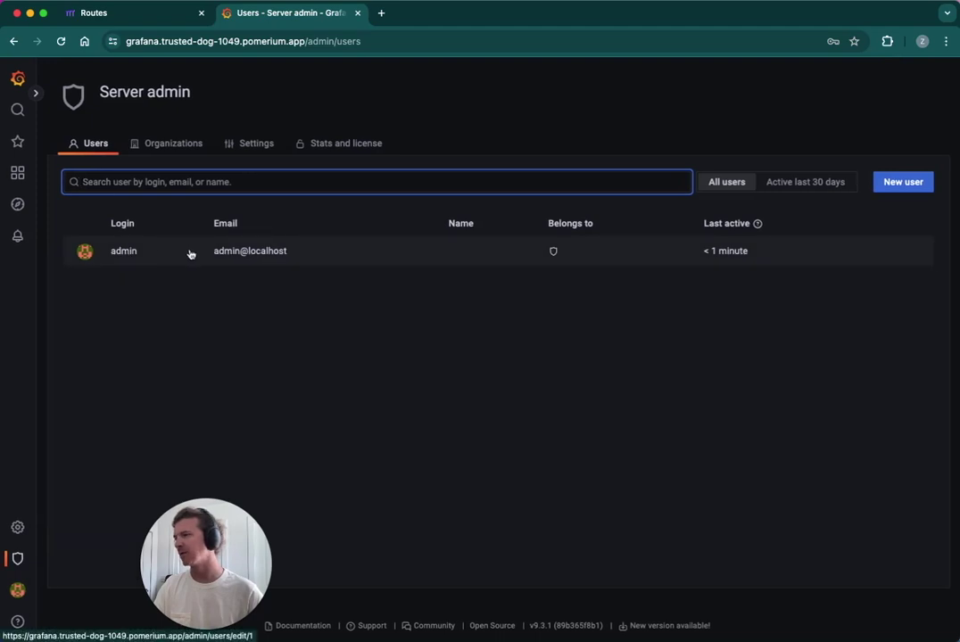
mouse_move(17, 527)
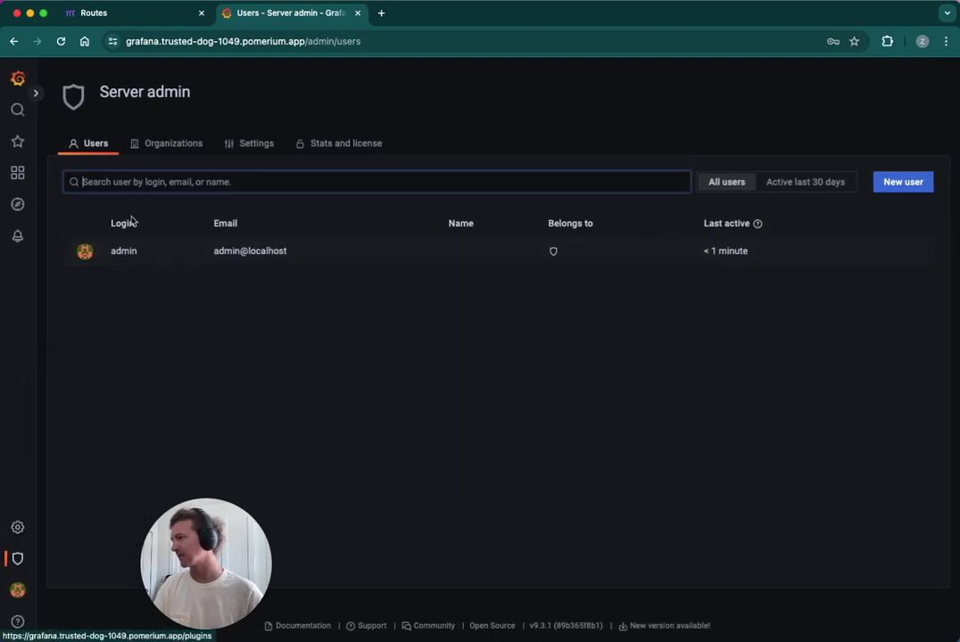
click(59, 483)
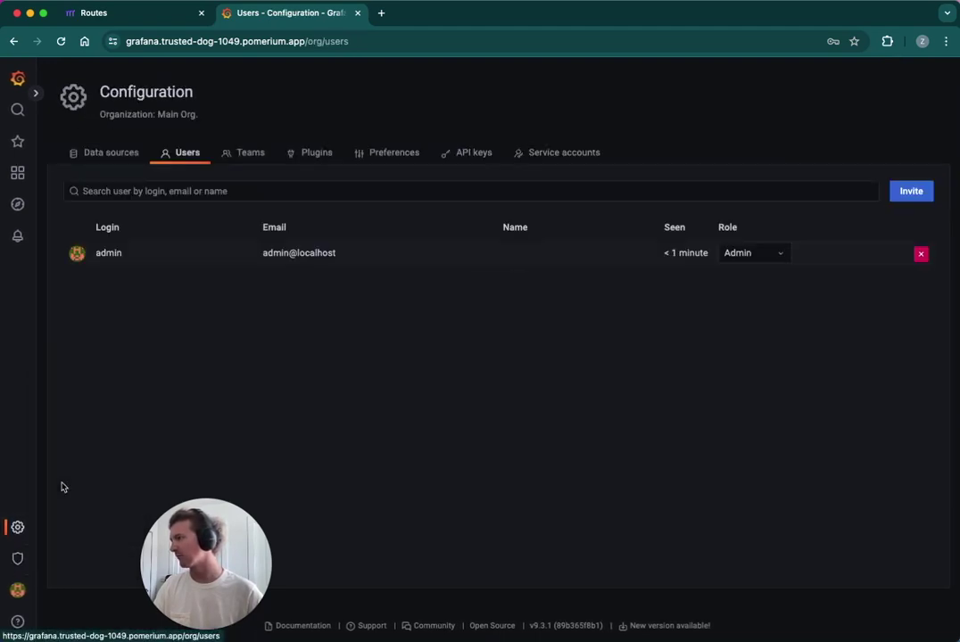
drag(159, 114, 199, 115)
click(456, 297)
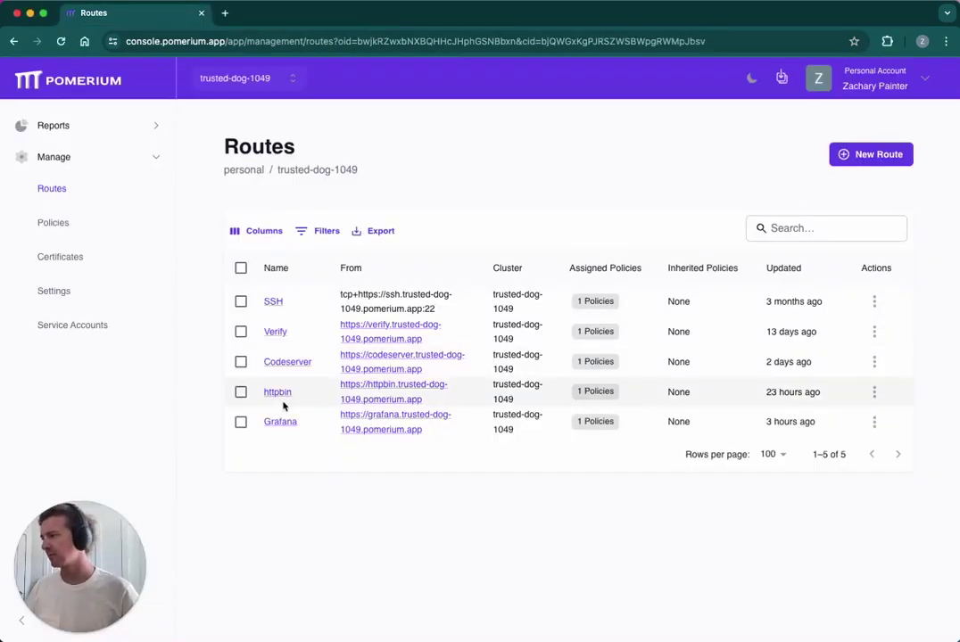
Step: Edit the Grafana route and enable Pass Identity Headers in its Headers settings
click(279, 423)
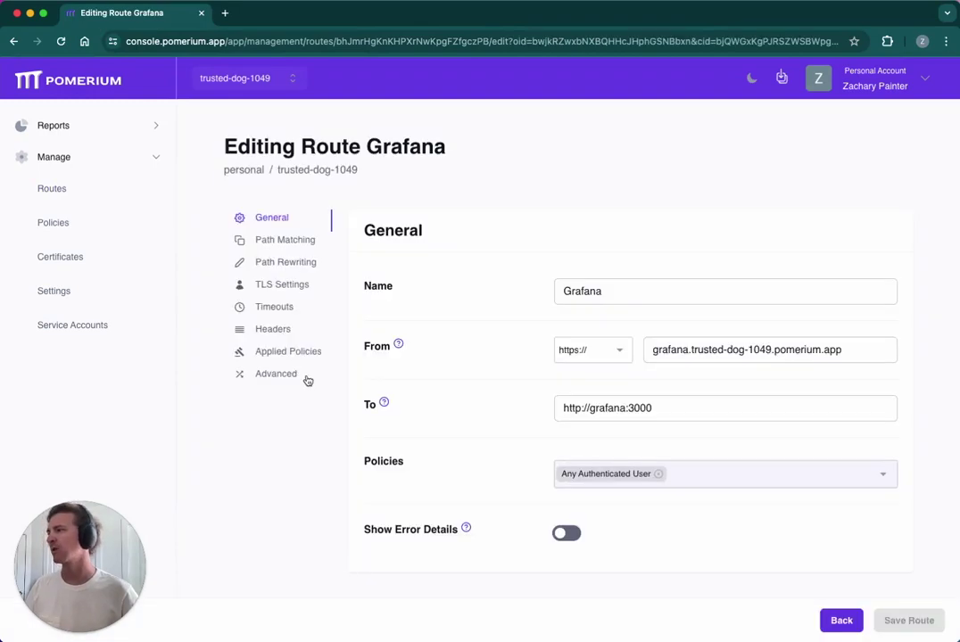
click(284, 332)
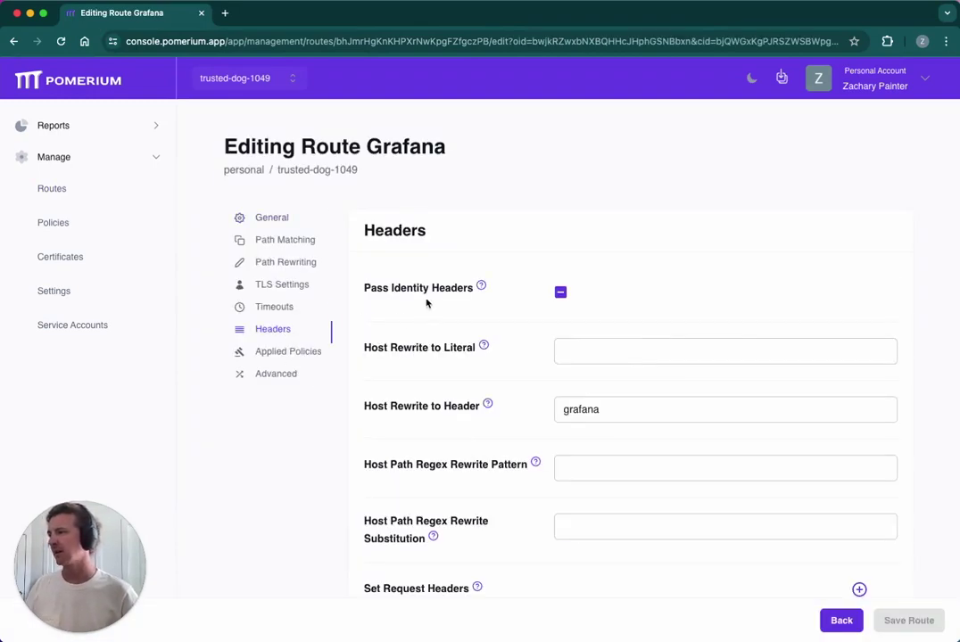
mouse_move(482, 290)
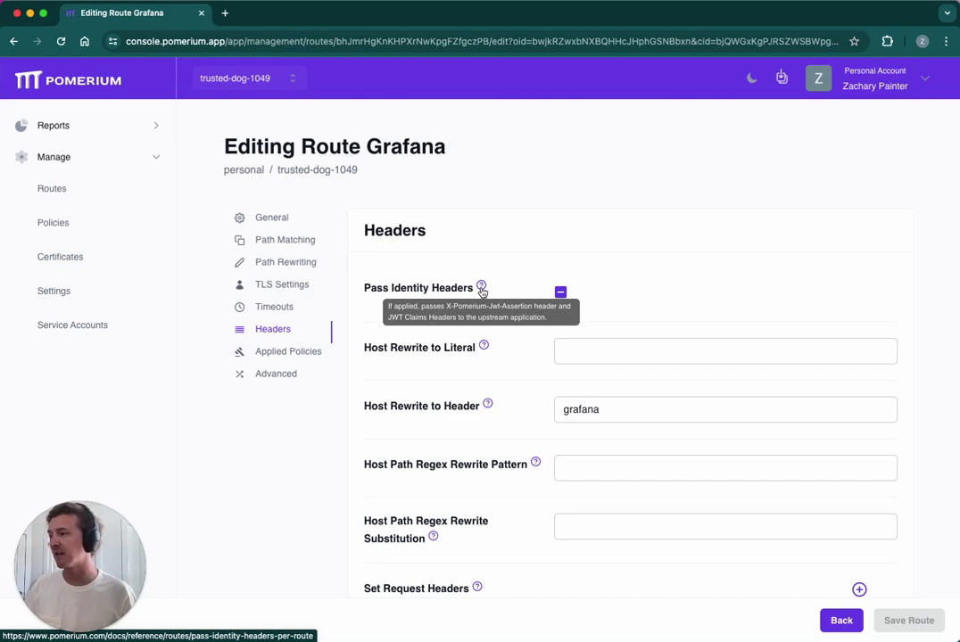
mouse_move(571, 307)
click(562, 299)
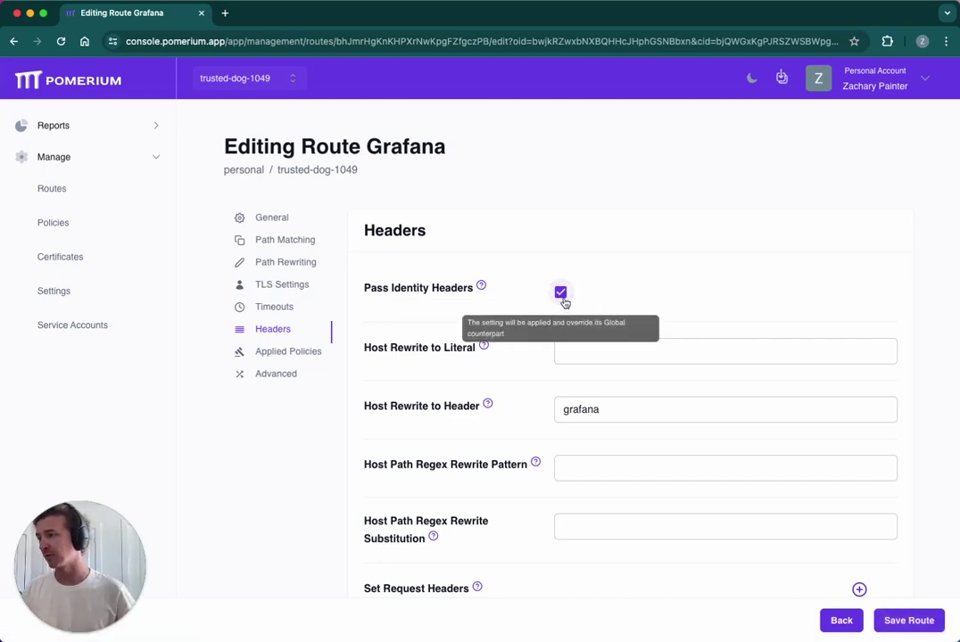
Step: Save the Grafana route changes and apply the pending changeset
click(914, 621)
click(778, 82)
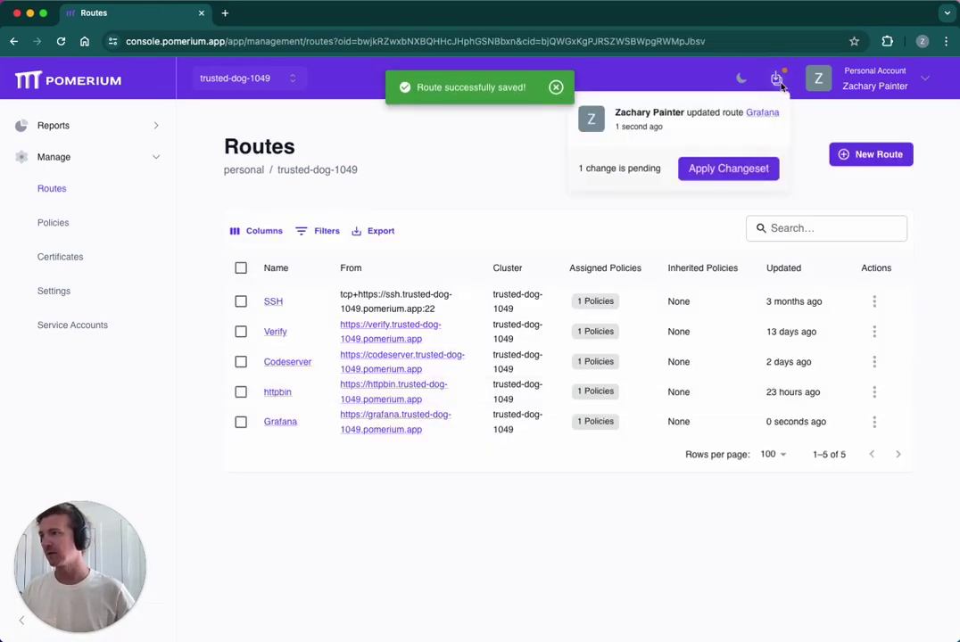
click(758, 172)
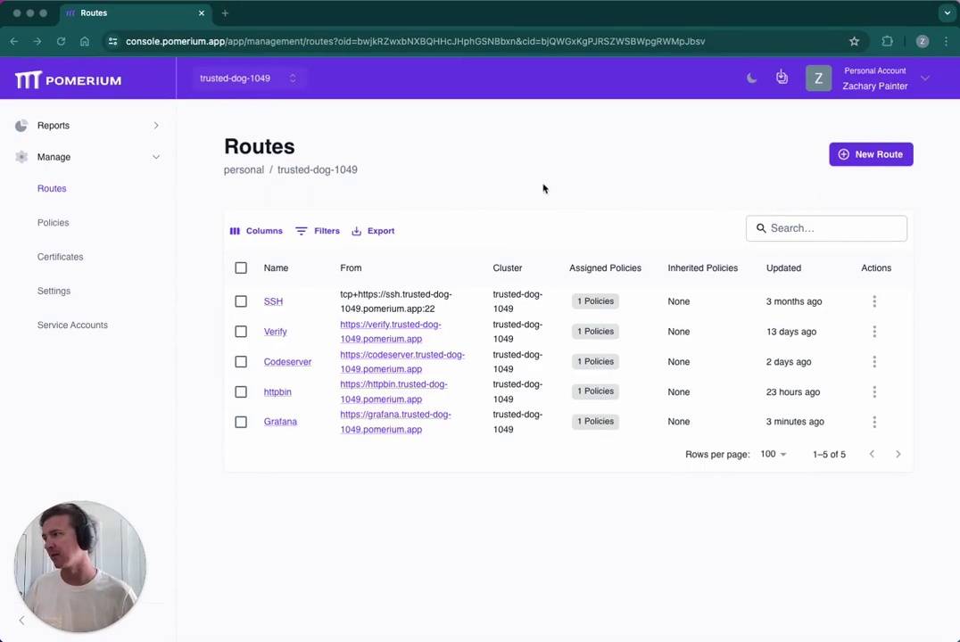
Step: Open the Grafana route, continue with Google, and check the auto-signed-in profile avatar
click(402, 423)
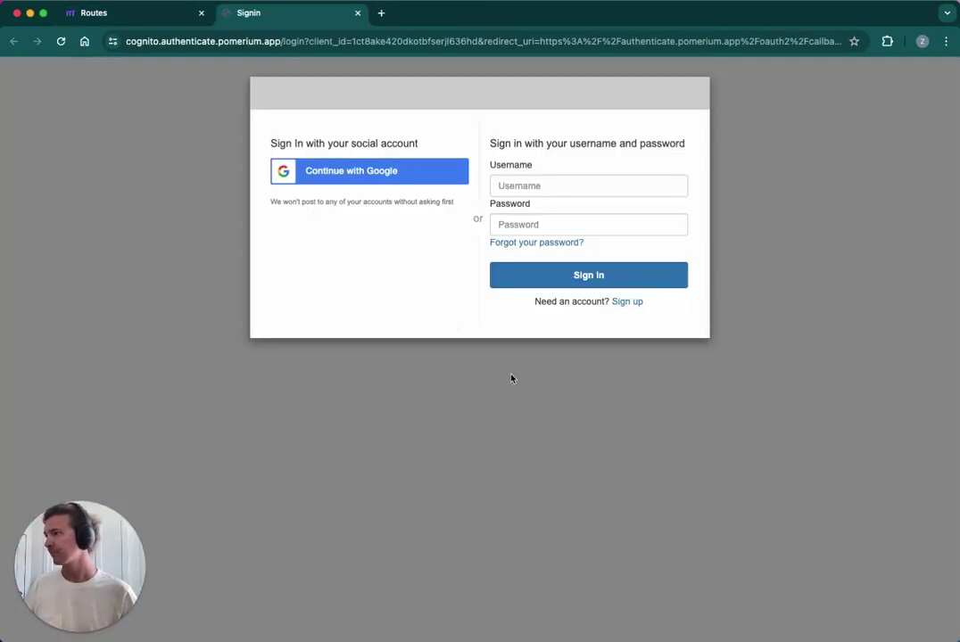
click(391, 179)
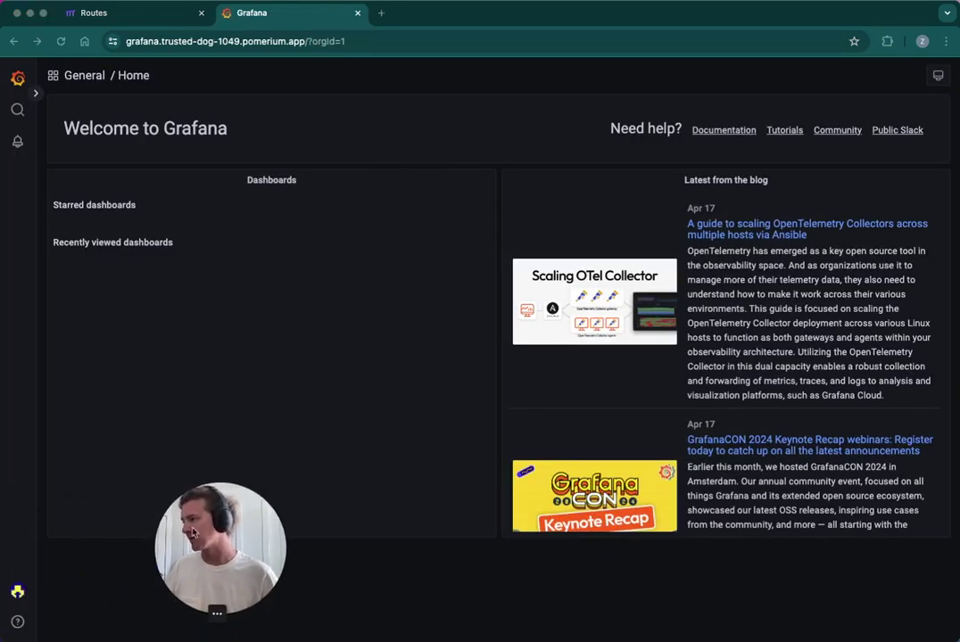
mouse_move(16, 596)
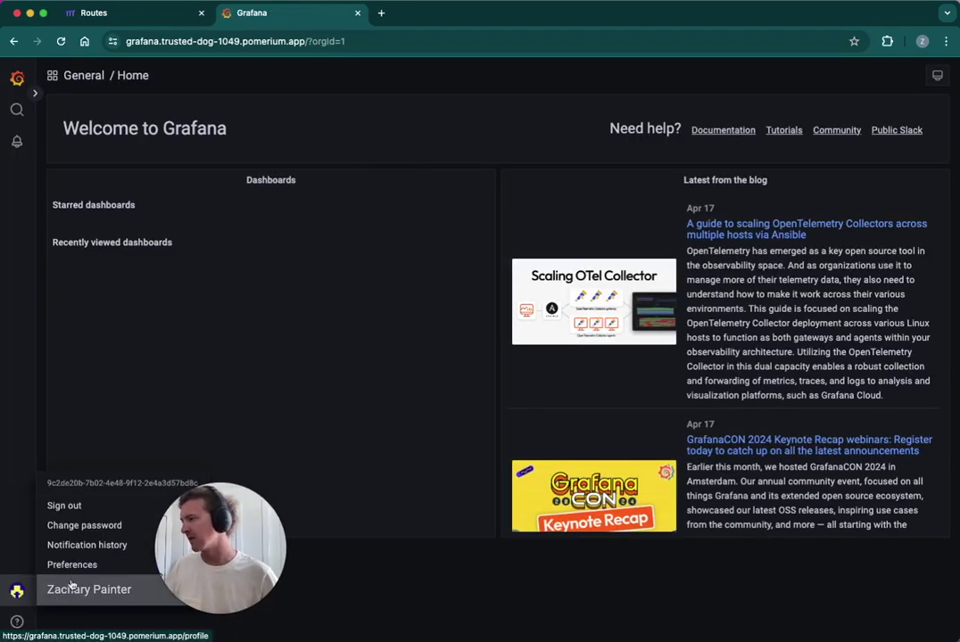